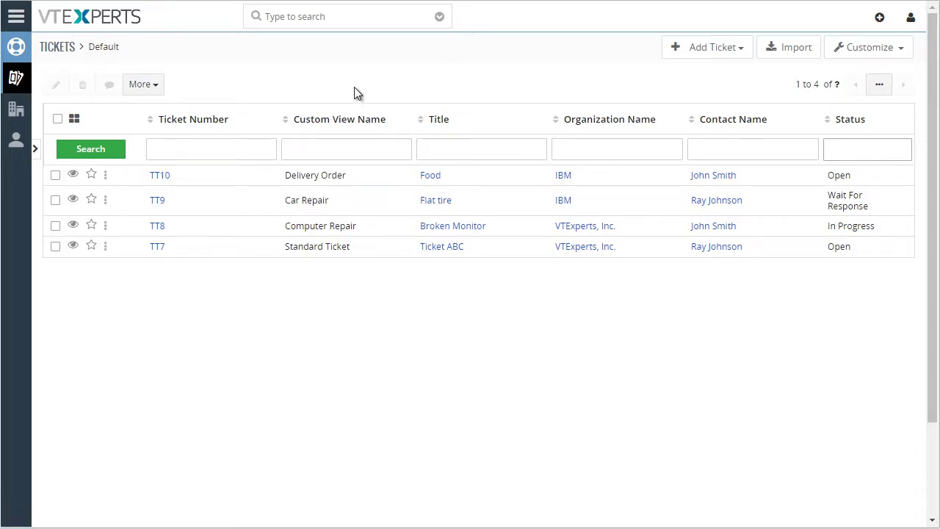
Open a blank Computer Repair ticket, review its Windows and serial fields, then leave it unsaved.
click(744, 48)
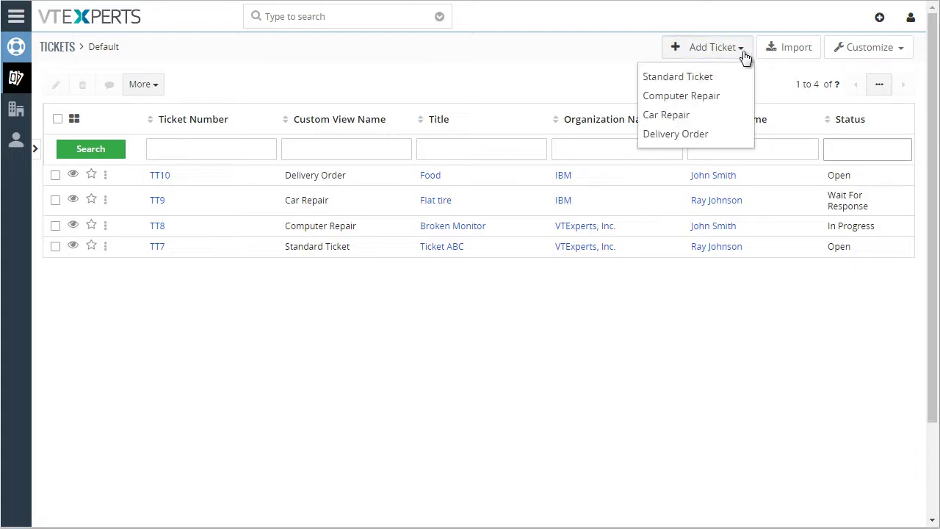
click(709, 102)
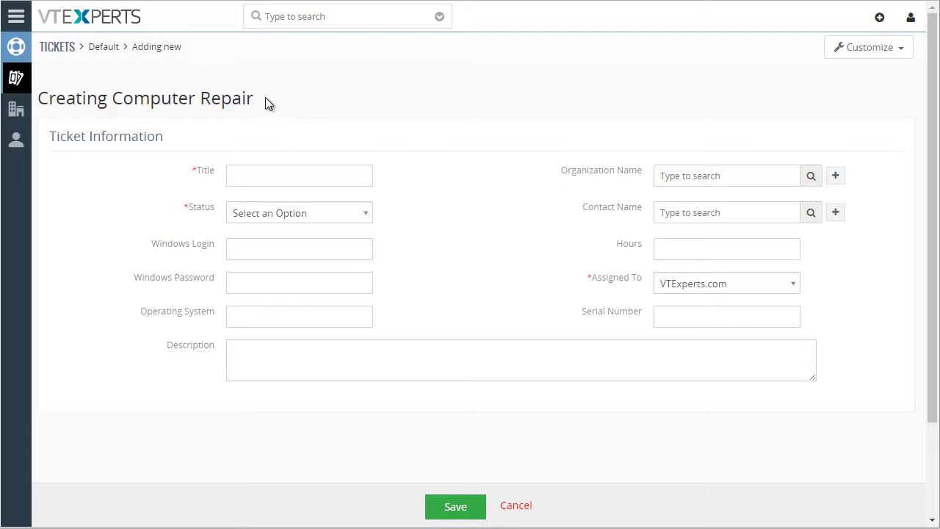
click(527, 507)
click(528, 57)
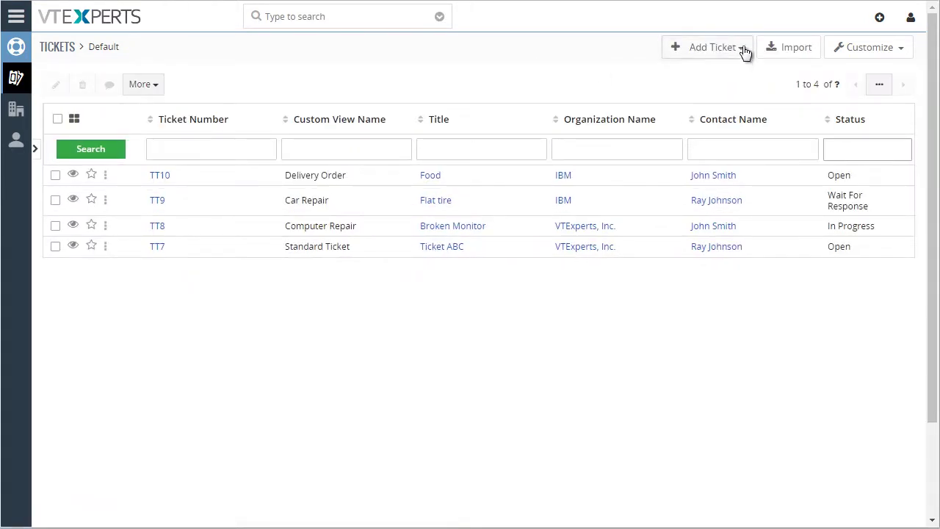
click(744, 52)
click(692, 115)
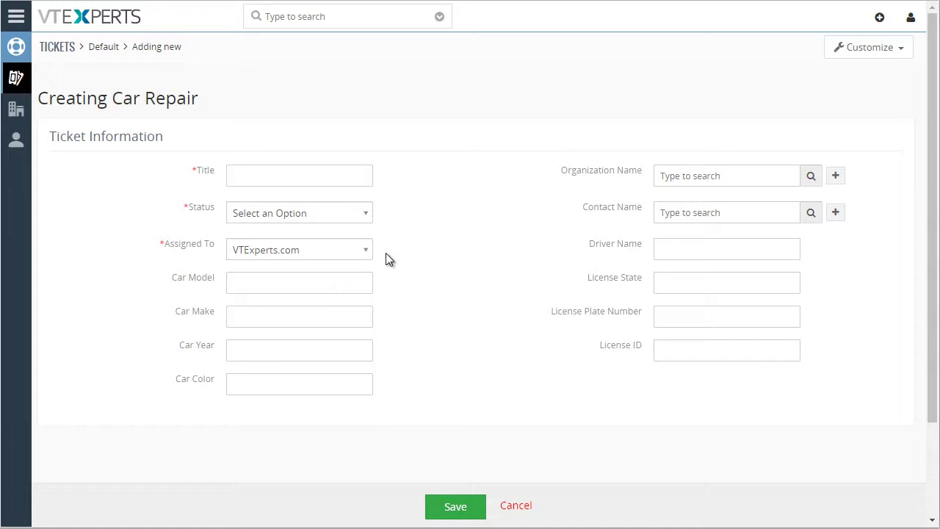
click(517, 508)
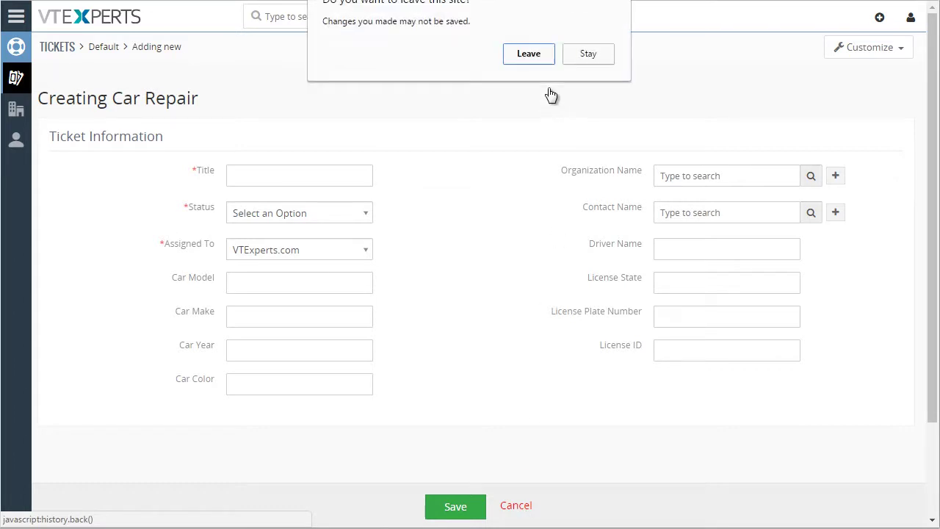
click(529, 53)
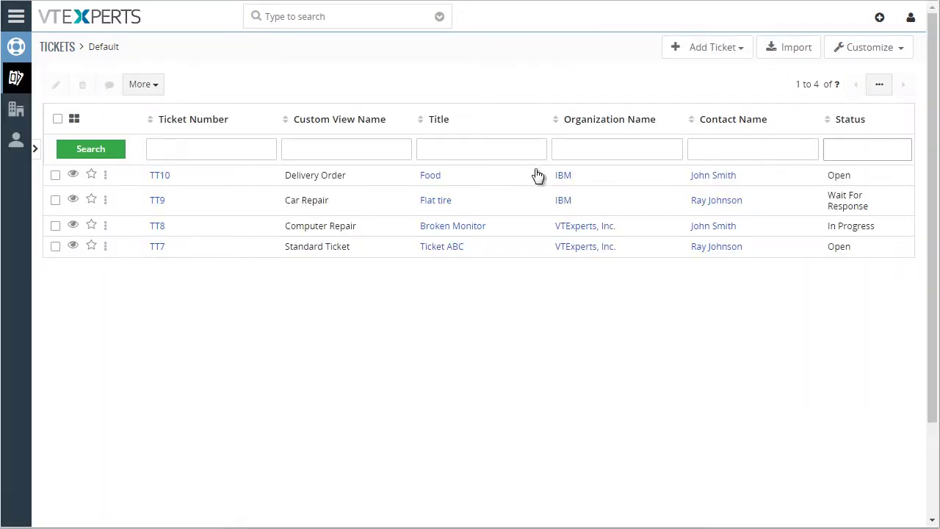
Show IBM's related tickets, abandon a trial Delivery Order ticket, and preview the Flat tire ticket.
click(560, 175)
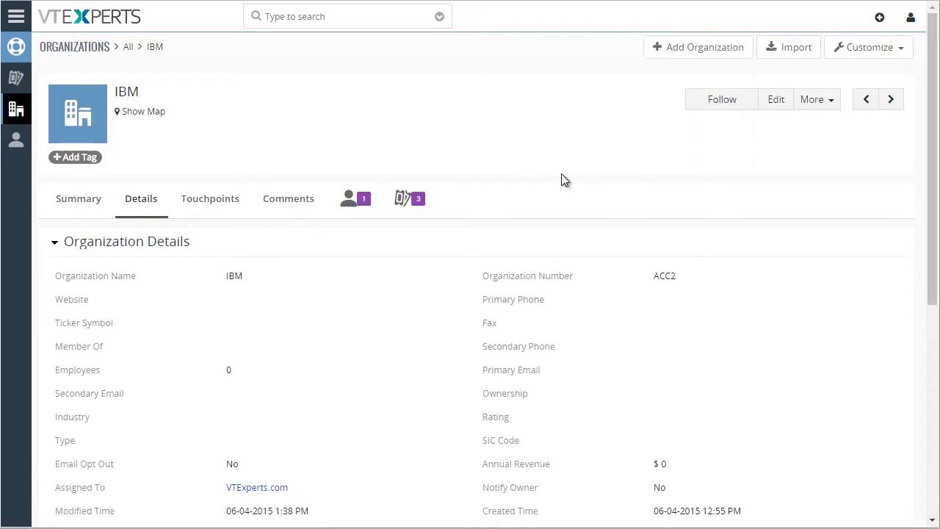
click(405, 199)
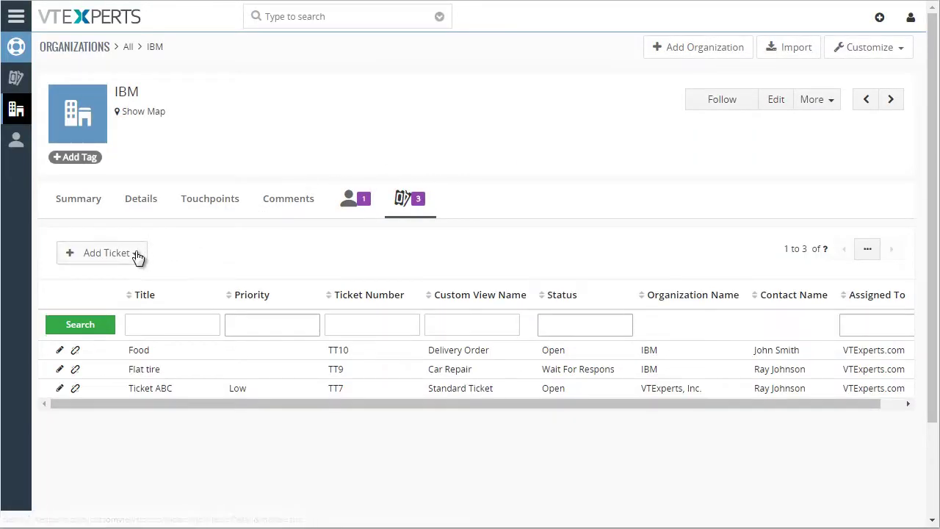
click(133, 257)
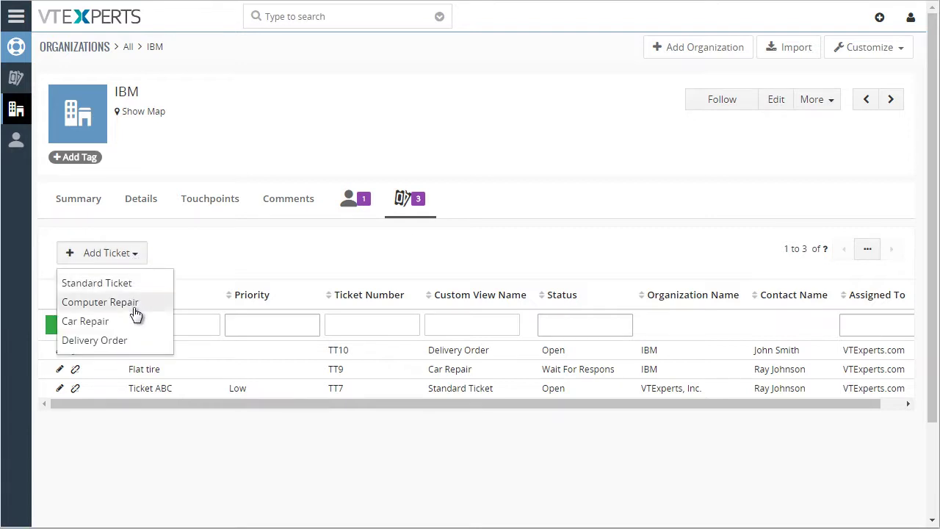
click(126, 341)
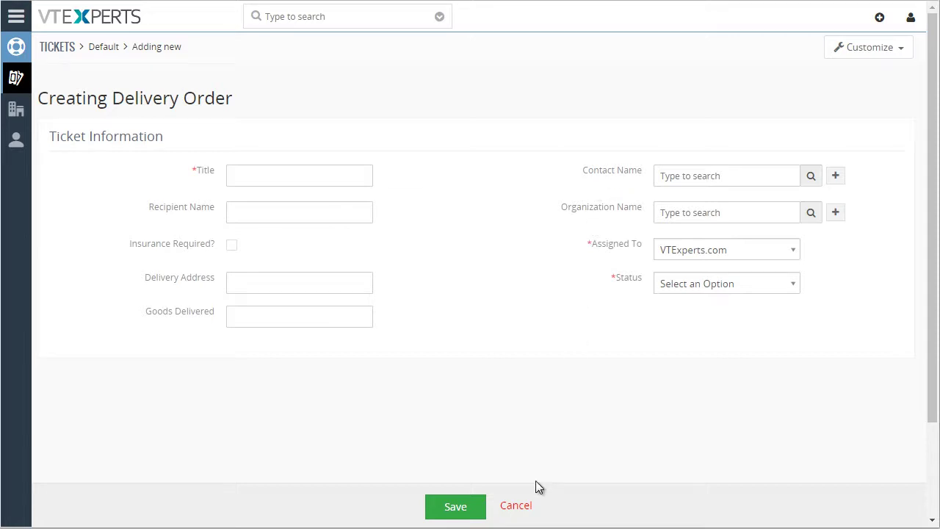
click(518, 505)
click(530, 61)
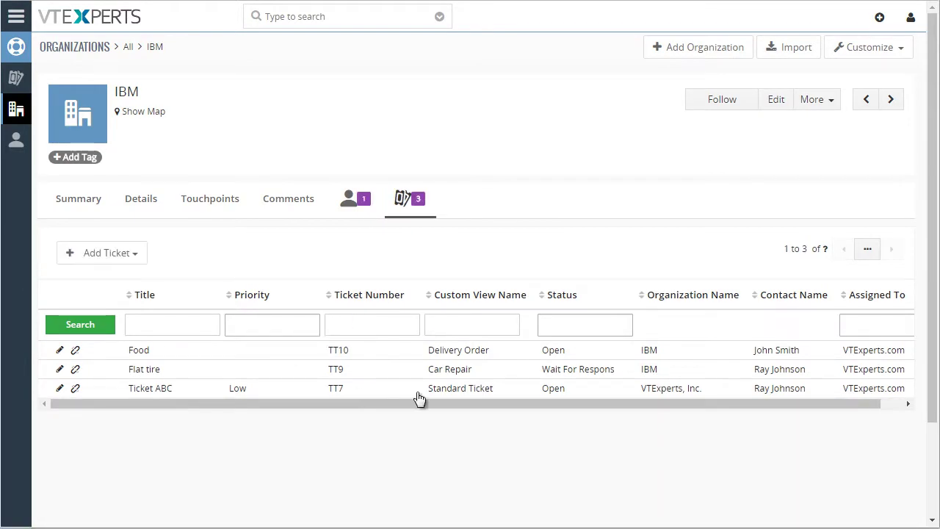
click(451, 370)
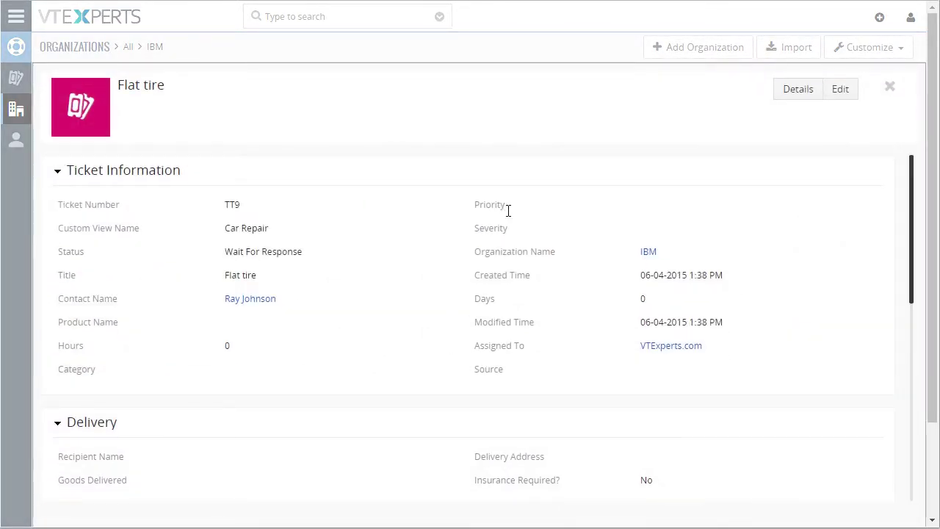
click(890, 88)
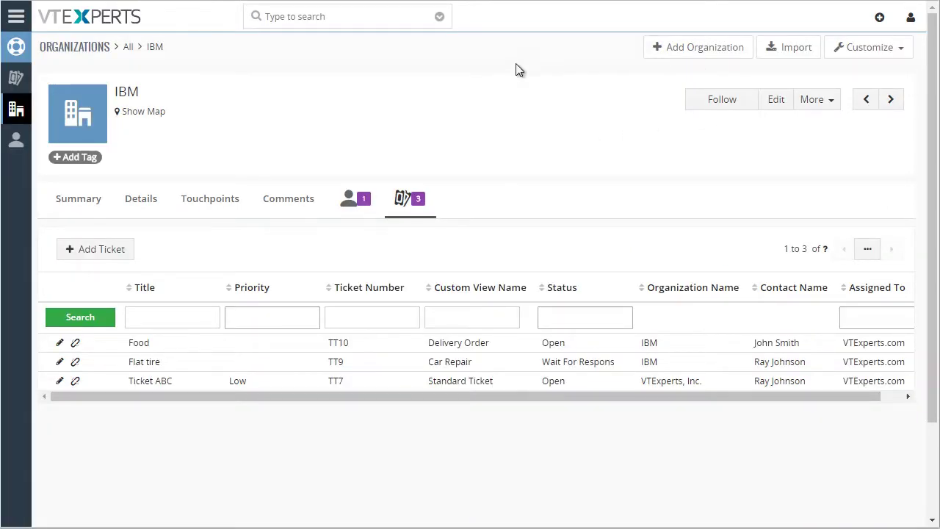
Go to CRM Settings from the main menu and expand Other Settings.
click(17, 22)
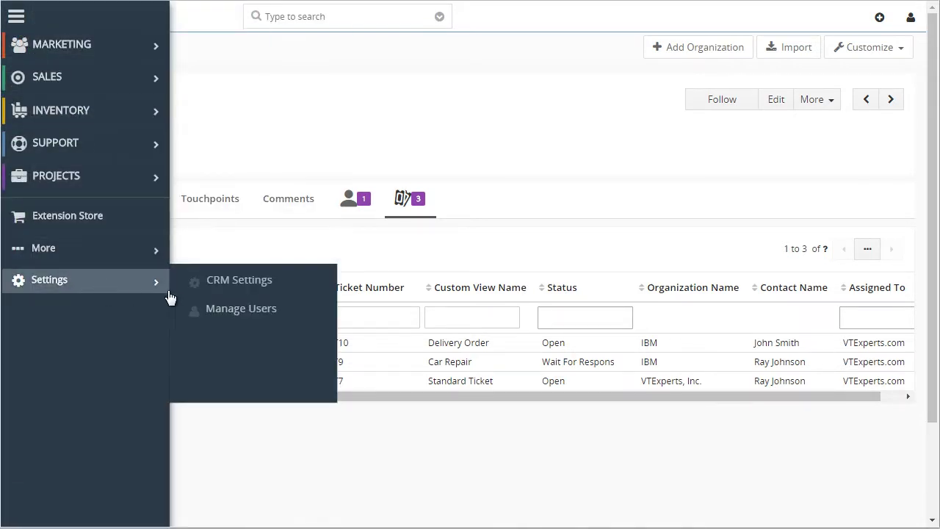
click(189, 285)
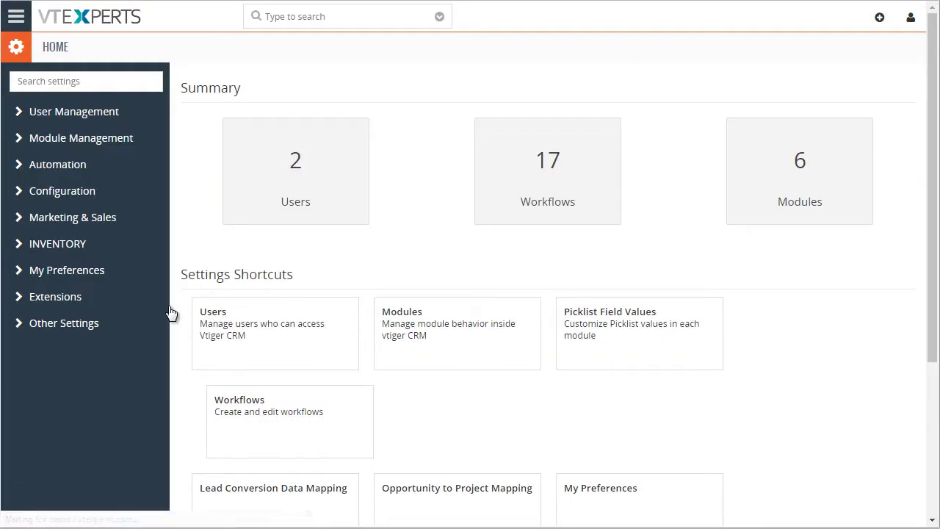
click(79, 330)
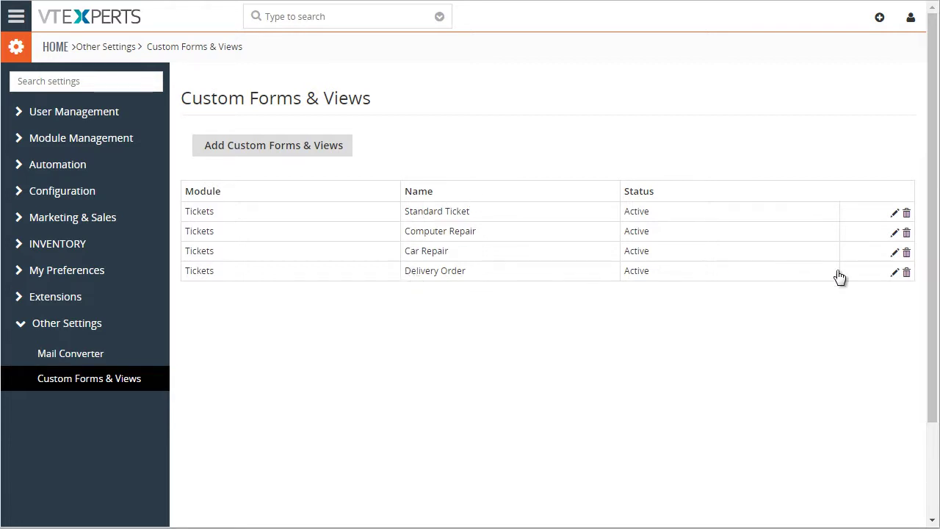
Edit the Delivery Order form and review its name and available profiles without changing them.
click(894, 273)
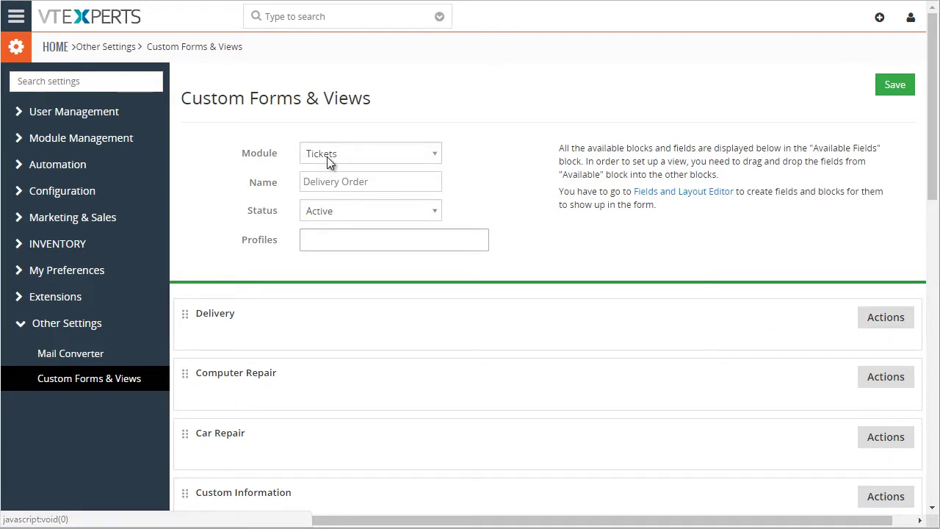
drag(310, 182, 376, 187)
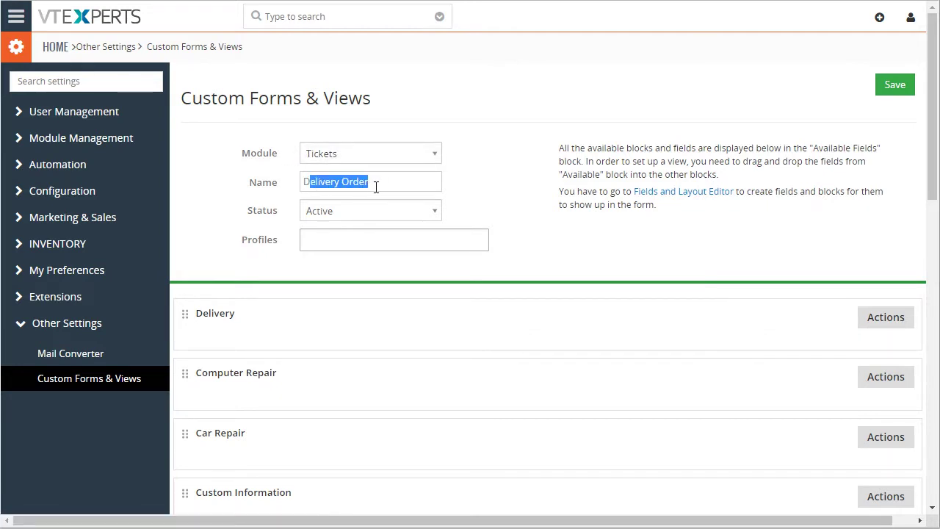
click(332, 239)
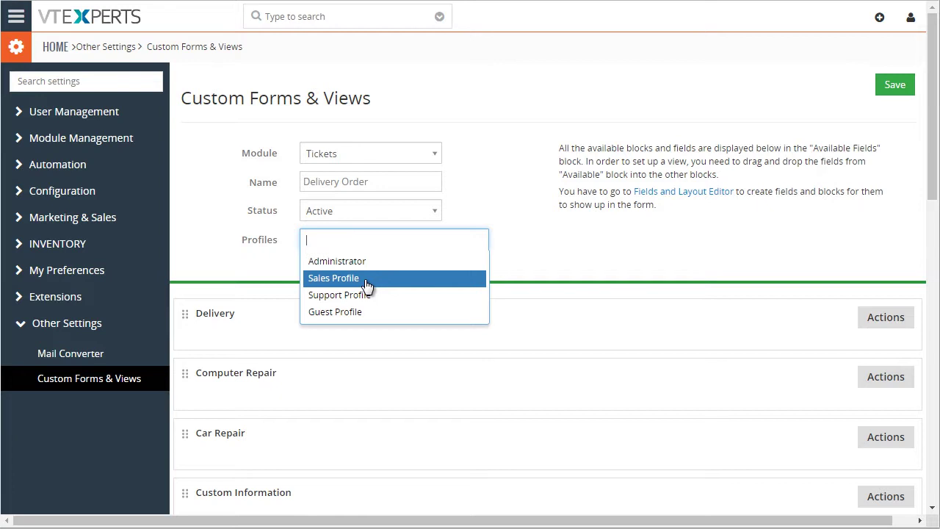
key(Escape)
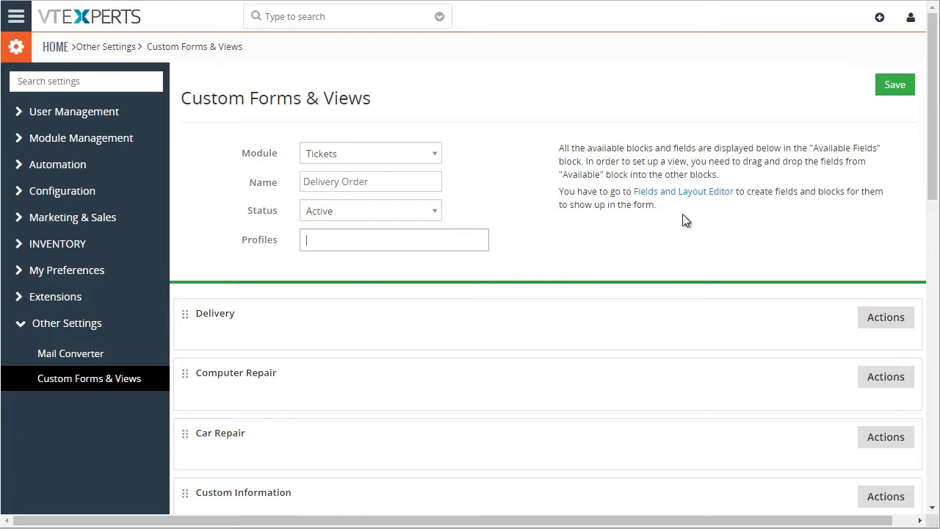
Add Priority and Operating System from Available Fields to the Ticket Information block.
drag(934, 121, 934, 328)
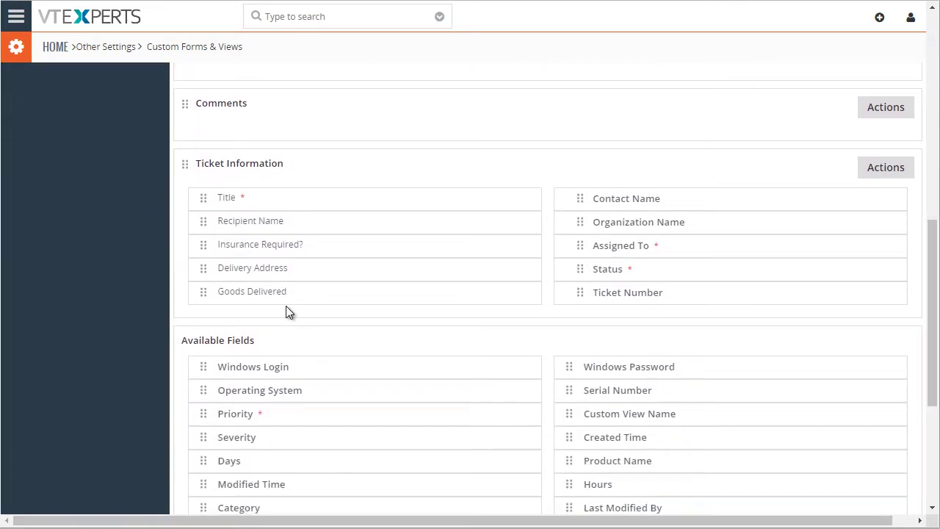
scroll(274, 373, up, 1)
scroll(274, 389, down, 1)
drag(241, 414, 272, 203)
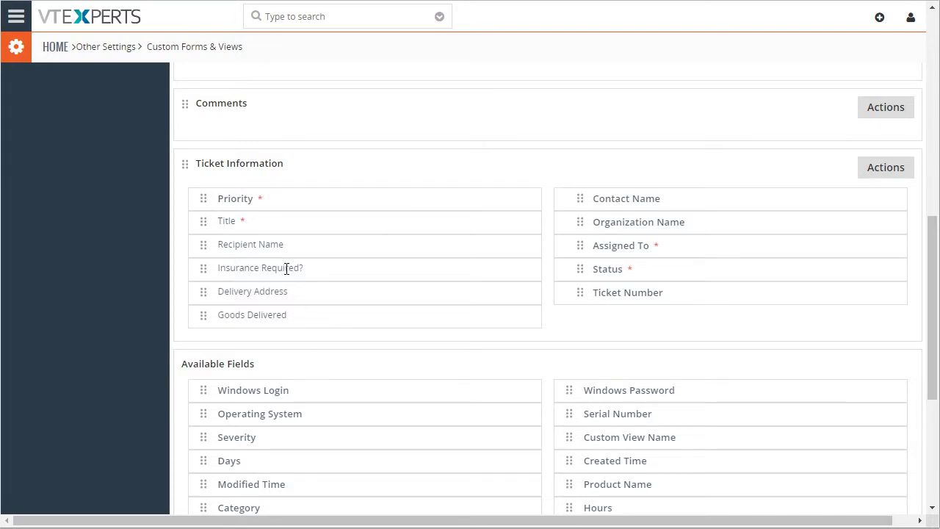
drag(277, 415, 365, 301)
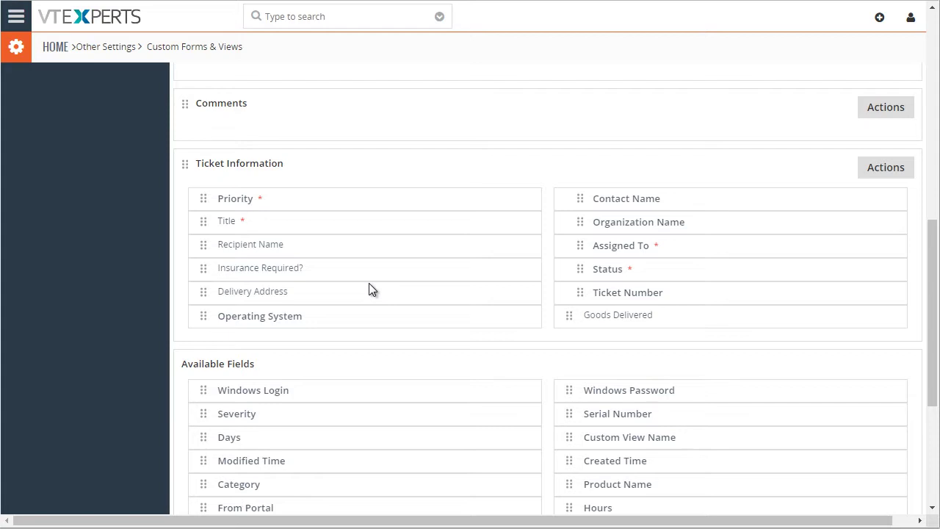
Add Created Time and Hours to the Ticket Resolution block.
scroll(300, 210, up, 1)
drag(183, 116, 204, 370)
scroll(441, 382, down, 2)
drag(575, 395, 486, 233)
drag(602, 438, 588, 239)
scroll(470, 220, up, 2)
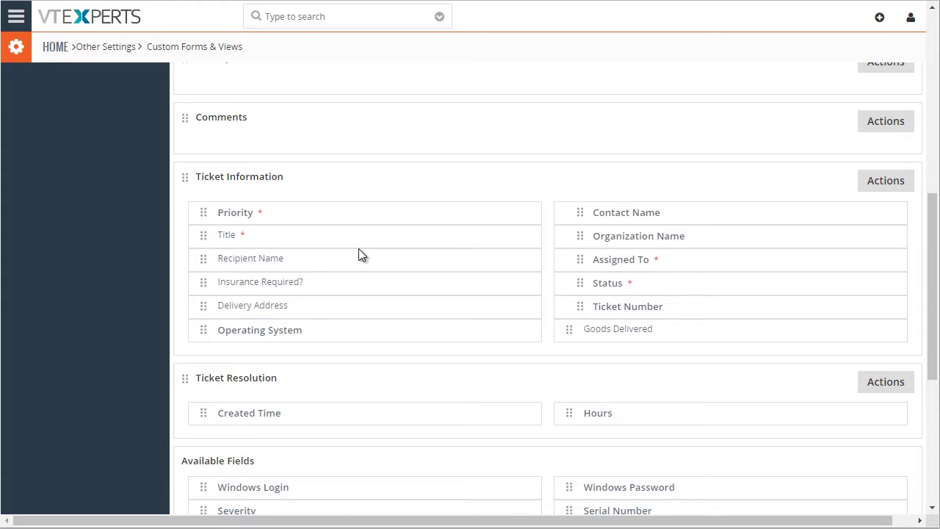
scroll(360, 255, up, 7)
drag(381, 181, 296, 185)
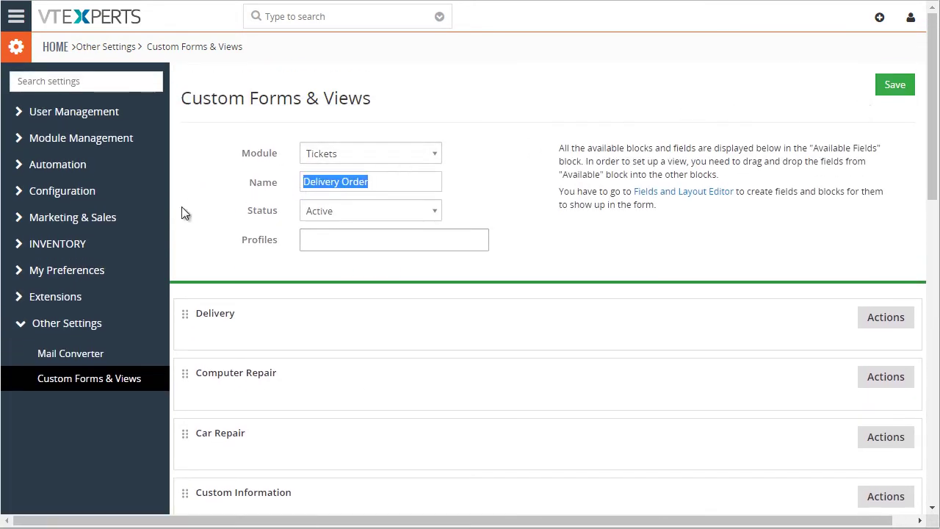
Create a new Contacts form and drag Salutation, Contact Id and Mobile Phone into Description Details.
click(83, 380)
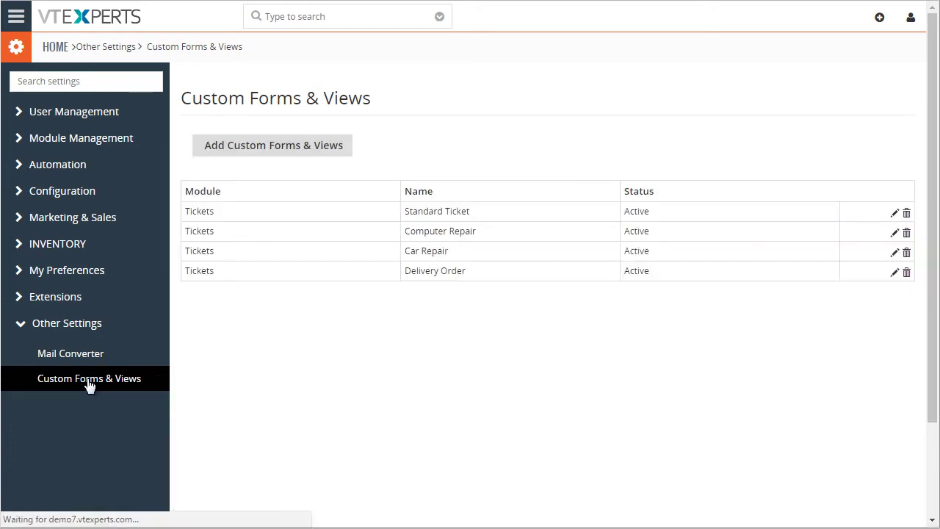
click(287, 152)
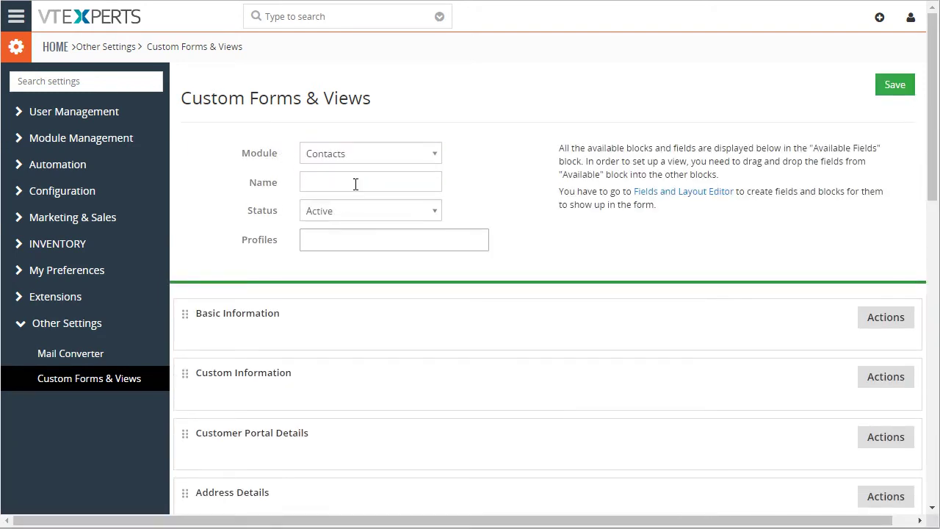
drag(934, 112, 923, 272)
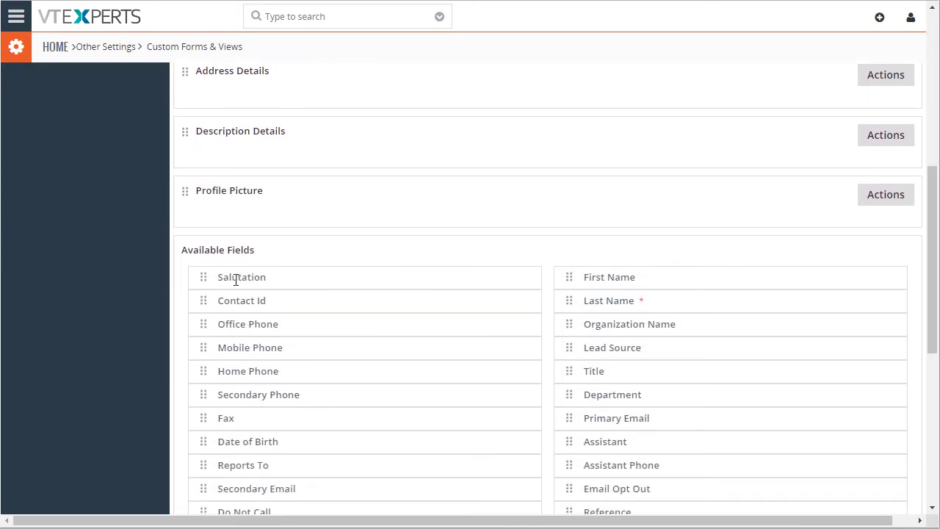
drag(233, 275, 266, 142)
drag(232, 301, 275, 214)
drag(269, 321, 299, 157)
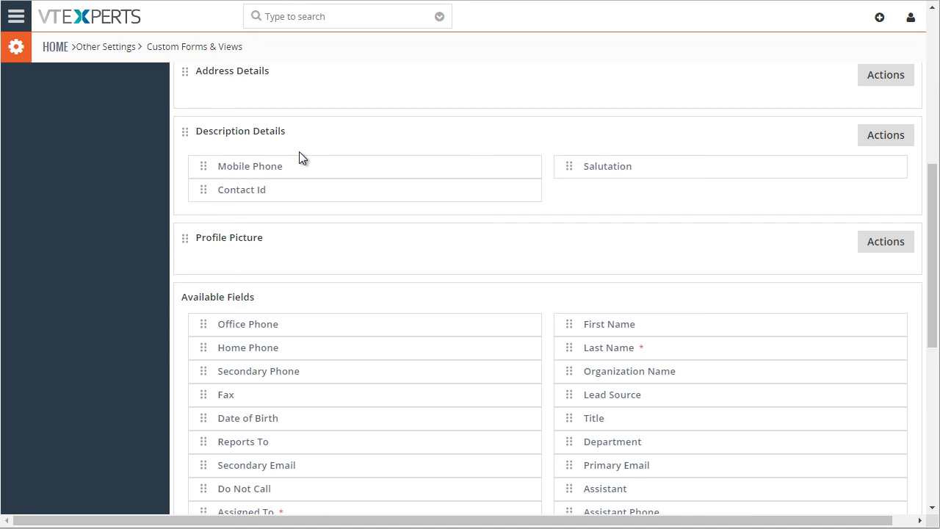